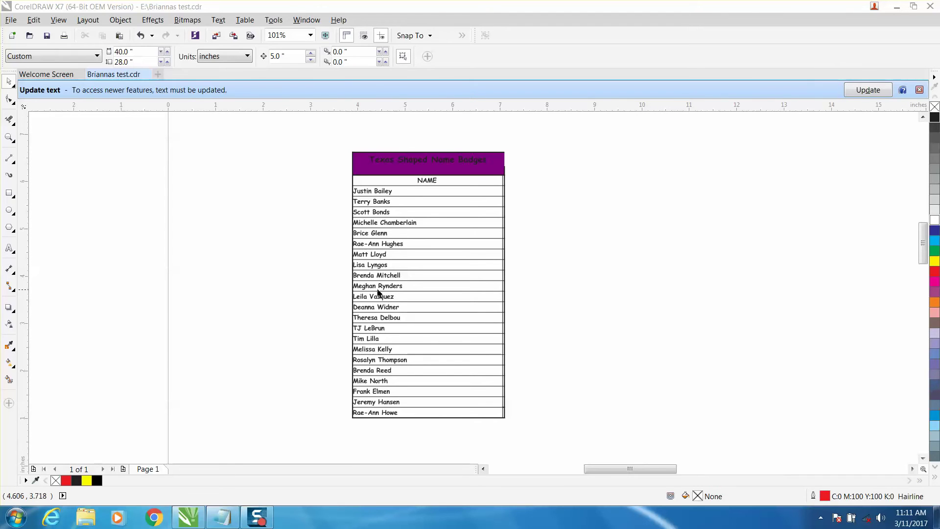
# Select the name table and bring the Notepad list of four names to the front
pyautogui.click(381, 237)
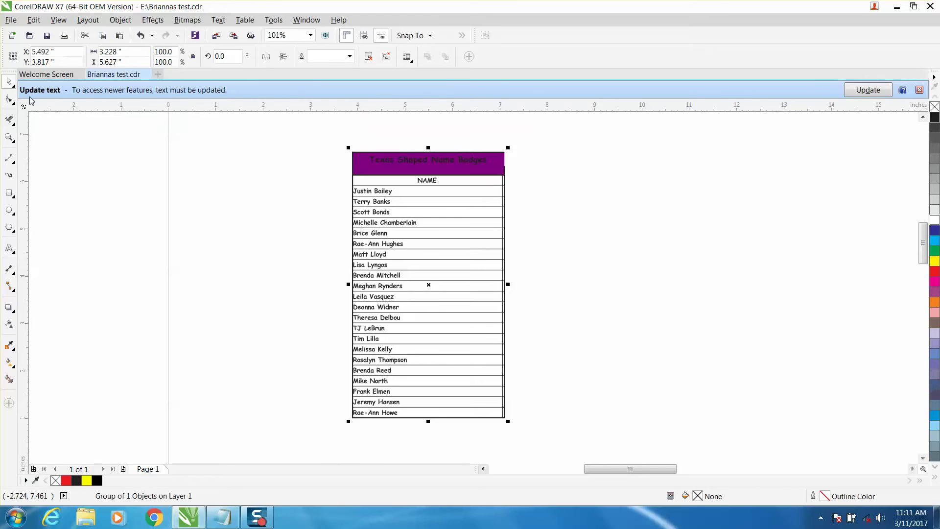
pyautogui.click(222, 516)
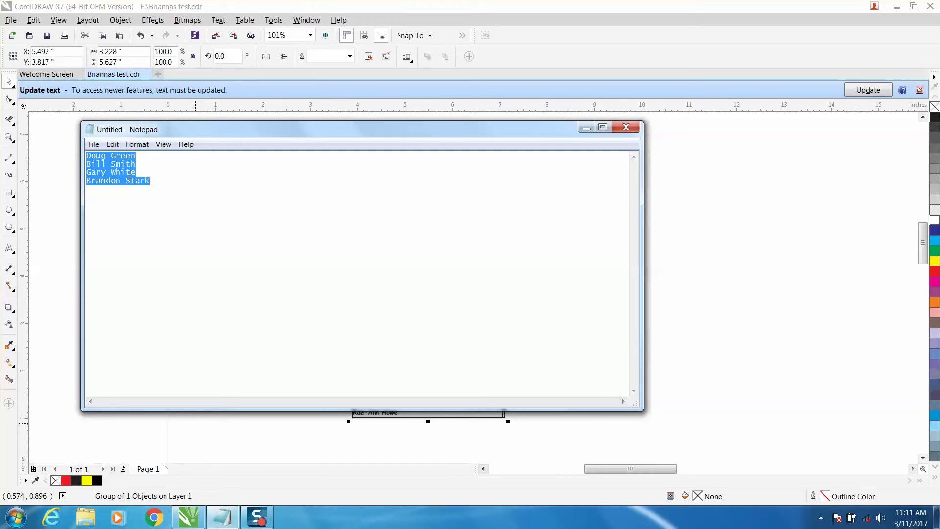
# Copy the four names from Notepad and paste them onto the CorelDRAW page
pyautogui.rightClick(129, 174)
pyautogui.click(264, 209)
pyautogui.click(587, 127)
pyautogui.rightClick(556, 200)
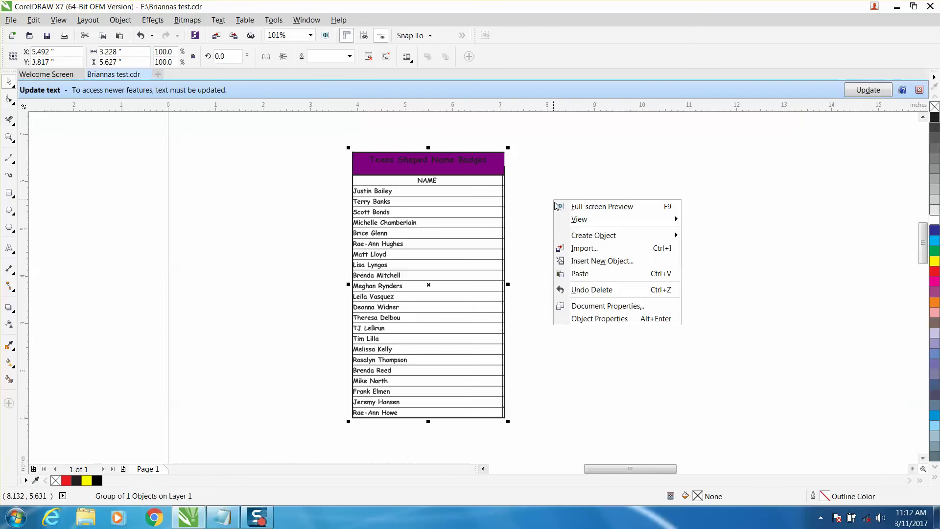
pyautogui.click(580, 273)
# Zoom in on the pasted Arial 12 pt name block and select it
pyautogui.scroll(-2, 563, 289)
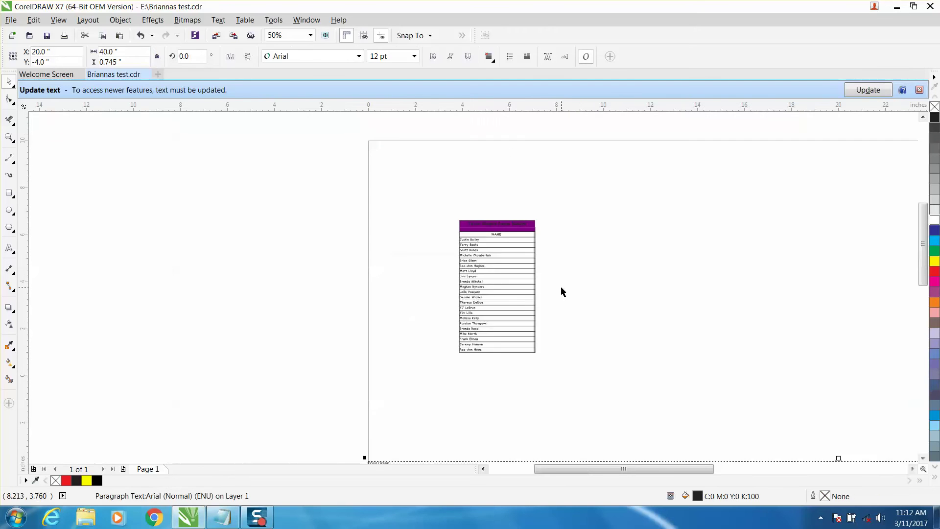
pyautogui.scroll(-1, 586, 301)
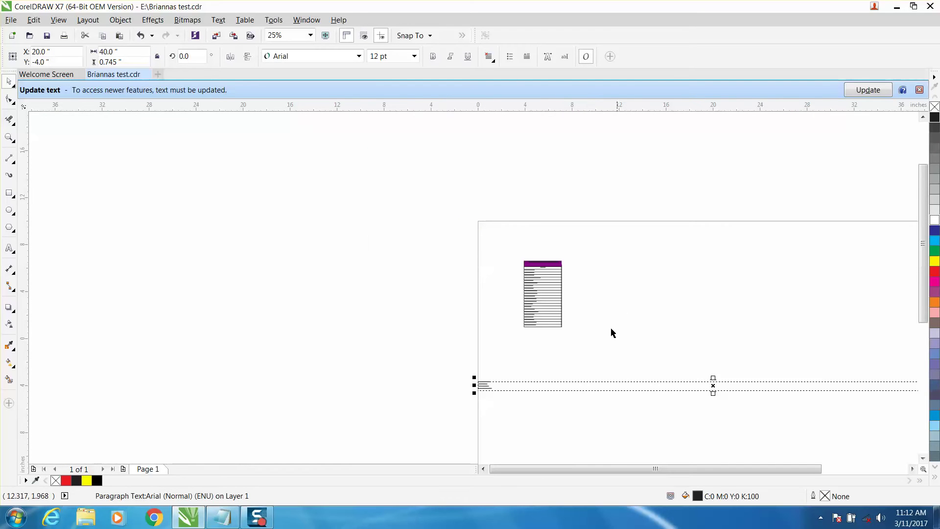
pyautogui.click(13, 141)
pyautogui.click(13, 141)
pyautogui.moveTo(435, 352); pyautogui.dragTo(546, 416)
pyautogui.click(12, 87)
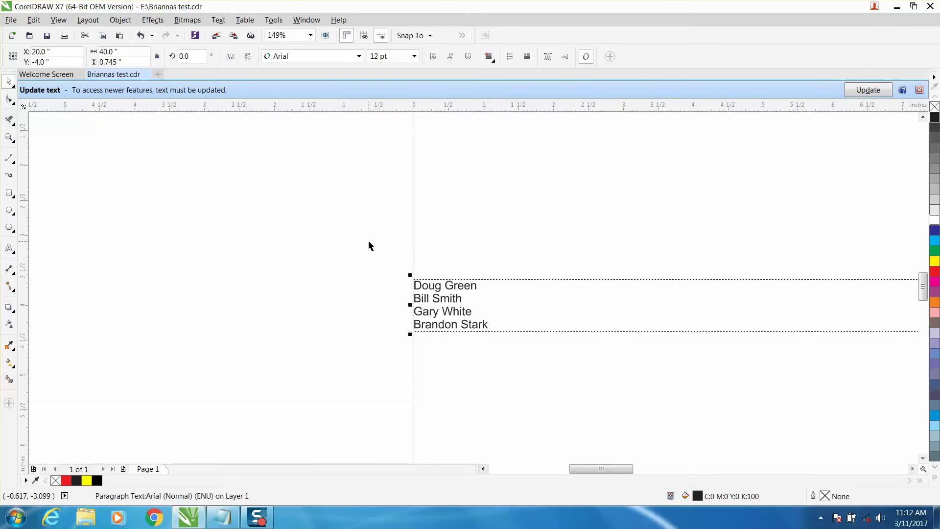
pyautogui.click(218, 20)
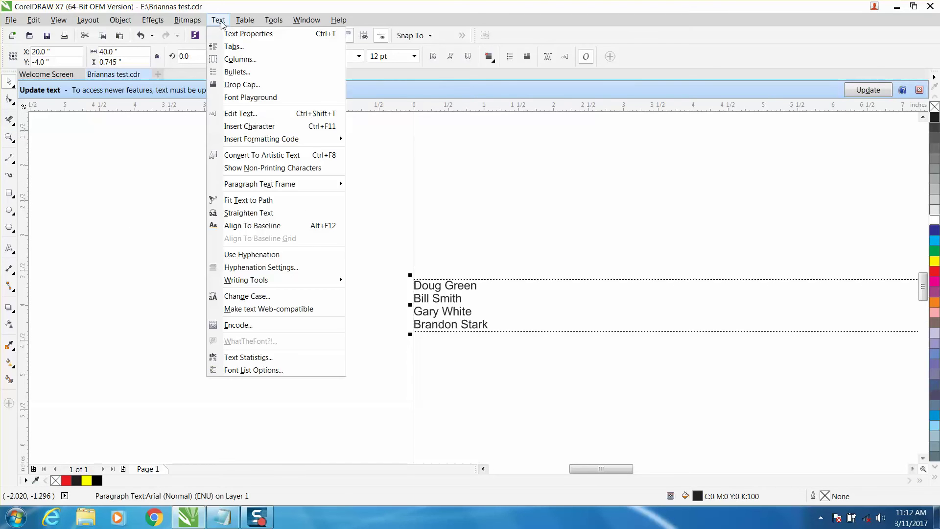
# Convert the pasted names to artistic text and break them into separate name objects
pyautogui.click(266, 154)
pyautogui.click(456, 294)
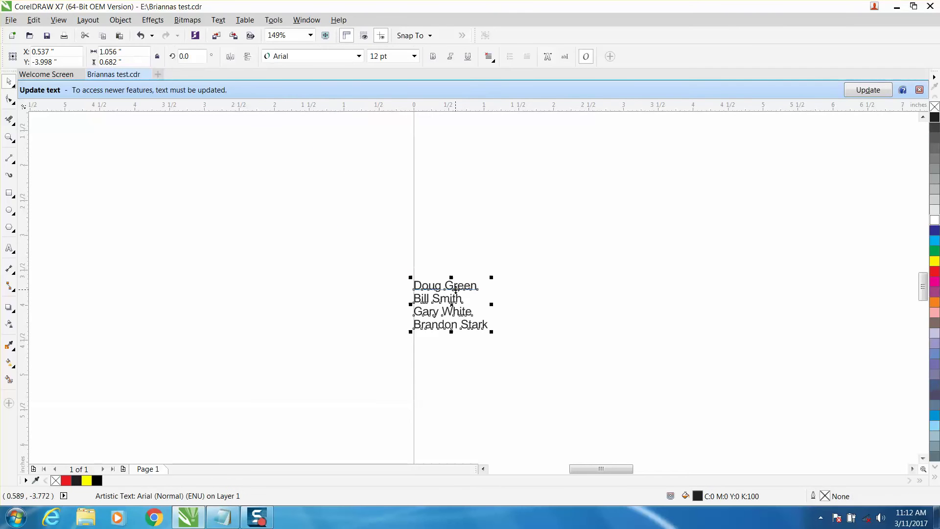
pyautogui.click(109, 20)
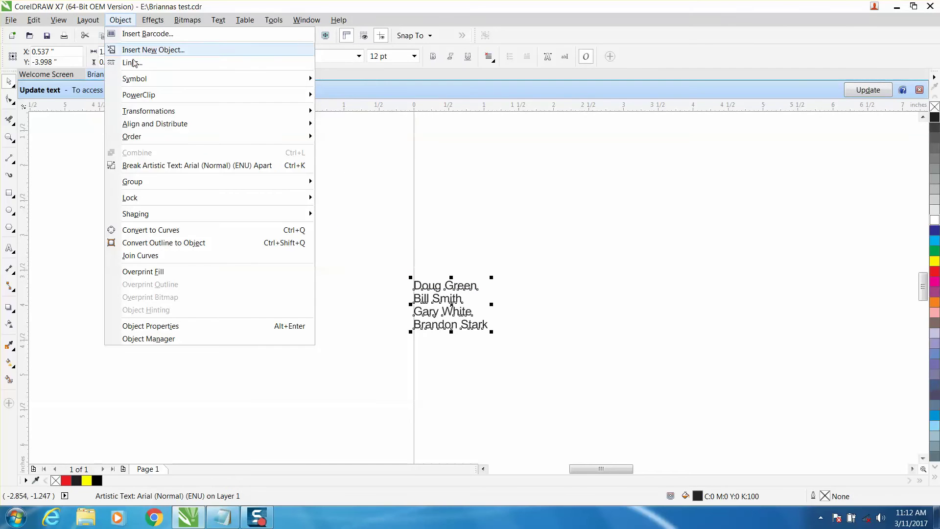
pyautogui.click(174, 169)
pyautogui.click(297, 231)
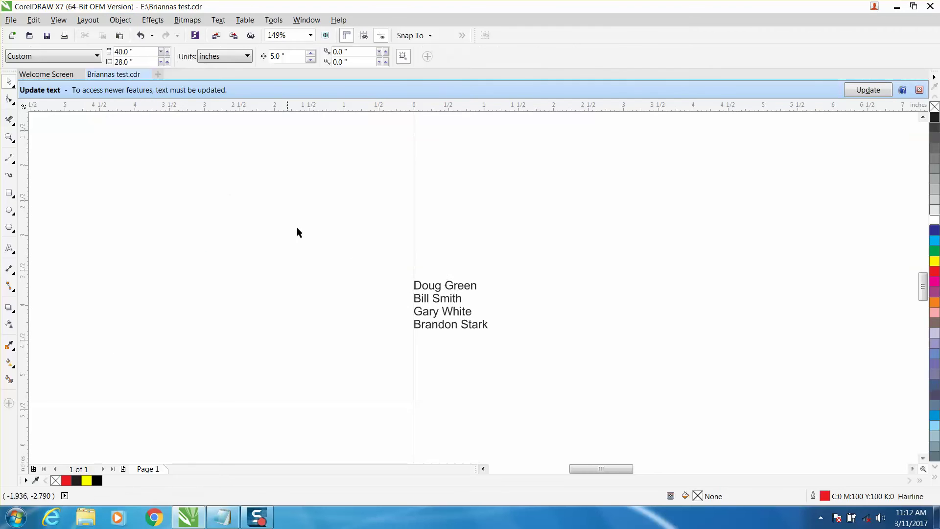
pyautogui.click(441, 287)
pyautogui.moveTo(442, 286); pyautogui.dragTo(522, 207)
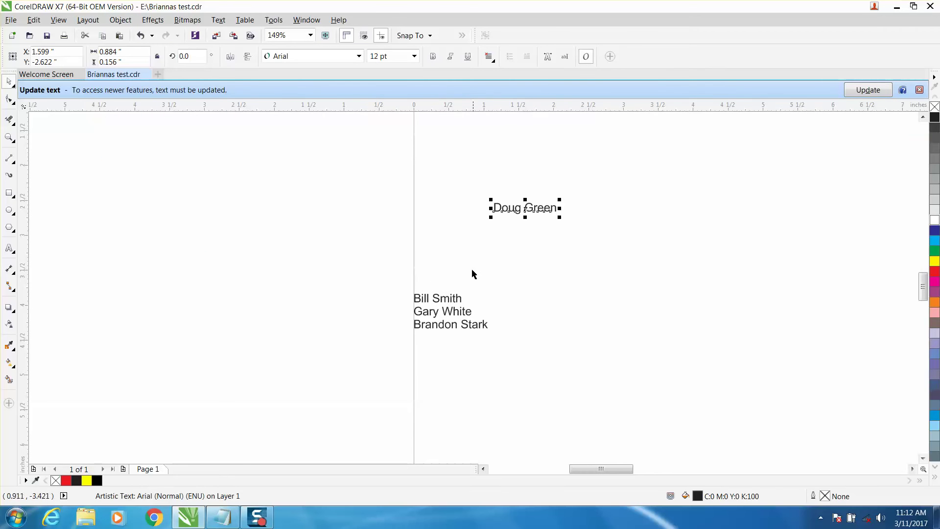
pyautogui.moveTo(453, 297); pyautogui.dragTo(531, 240)
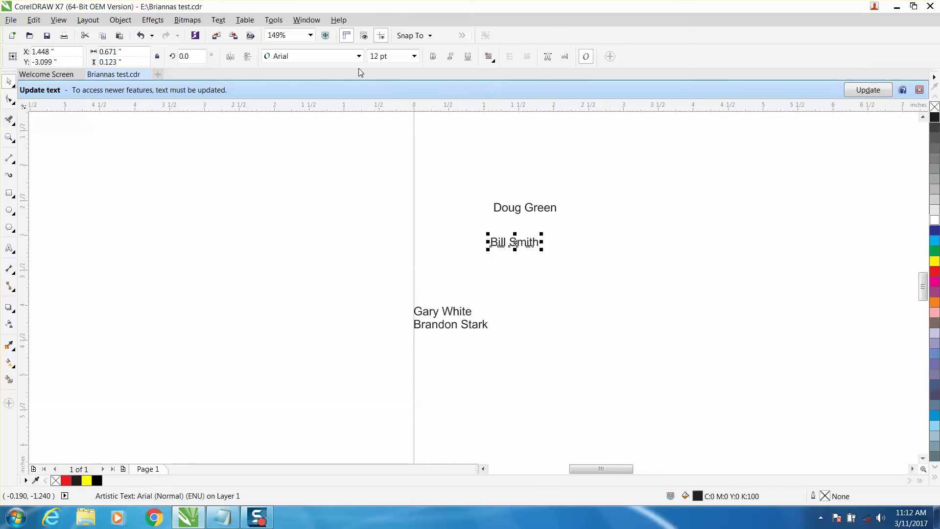
pyautogui.click(358, 56)
pyautogui.click(335, 82)
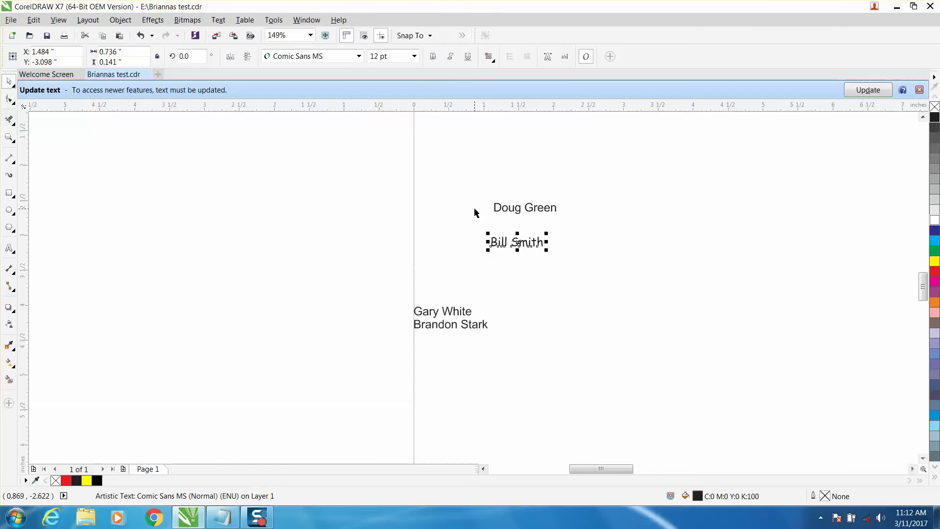
pyautogui.moveTo(380, 186); pyautogui.dragTo(582, 338)
# Delete the four name texts and zoom in on the name table
pyautogui.press('Delete')
pyautogui.scroll(-2, 521, 277)
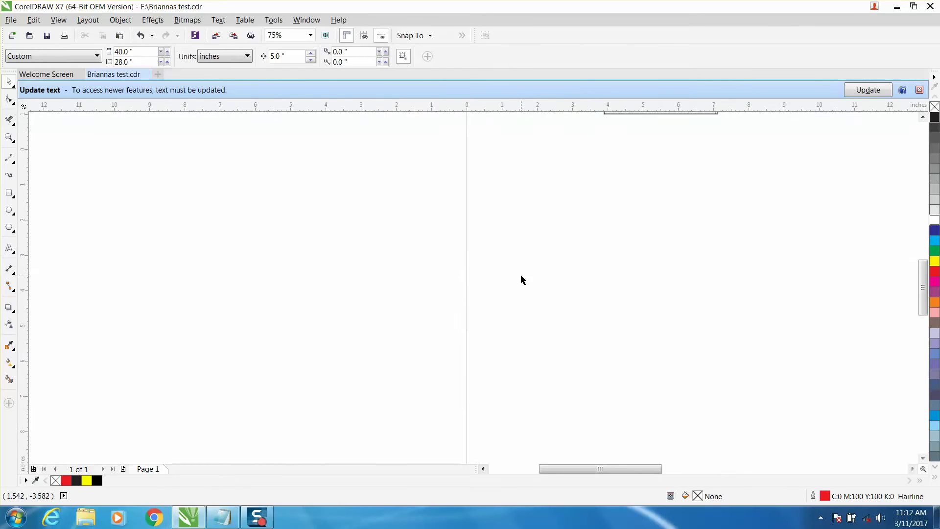
pyautogui.moveTo(922, 300); pyautogui.dragTo(923, 268)
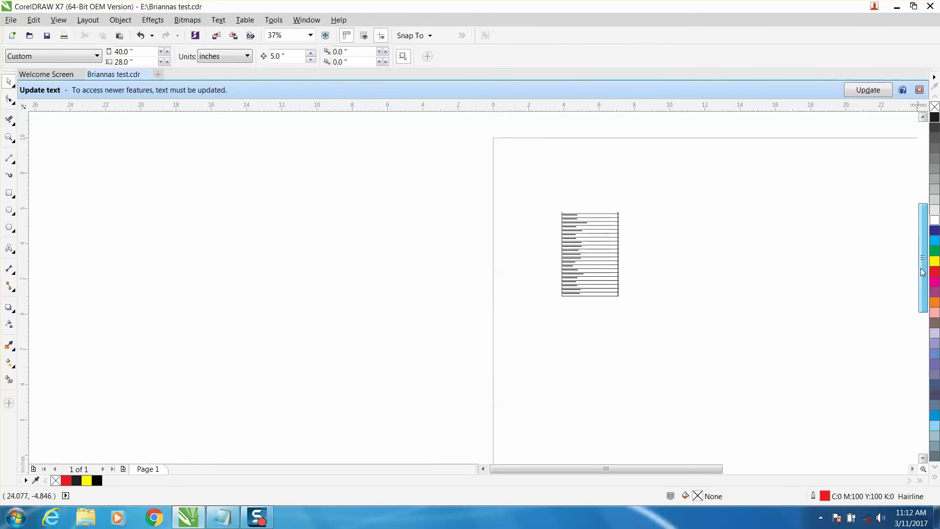
pyautogui.click(9, 137)
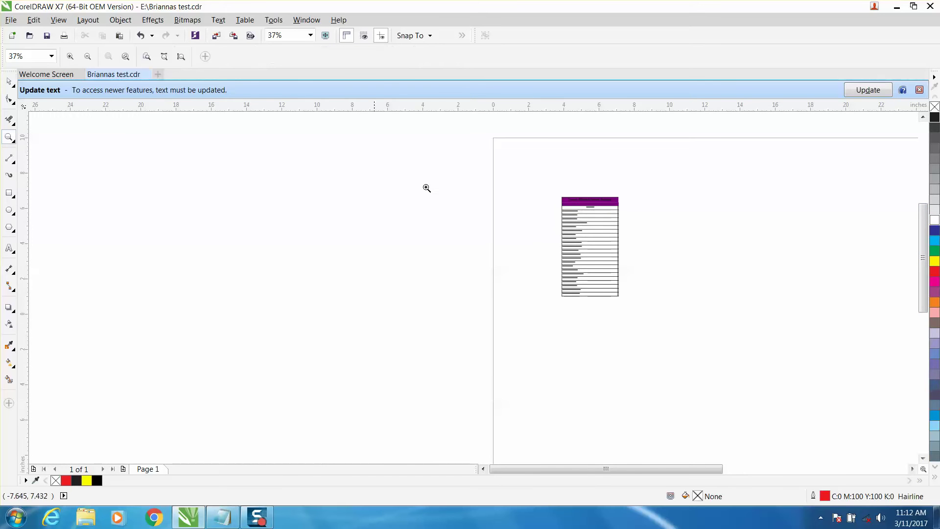
pyautogui.moveTo(551, 192); pyautogui.dragTo(675, 318)
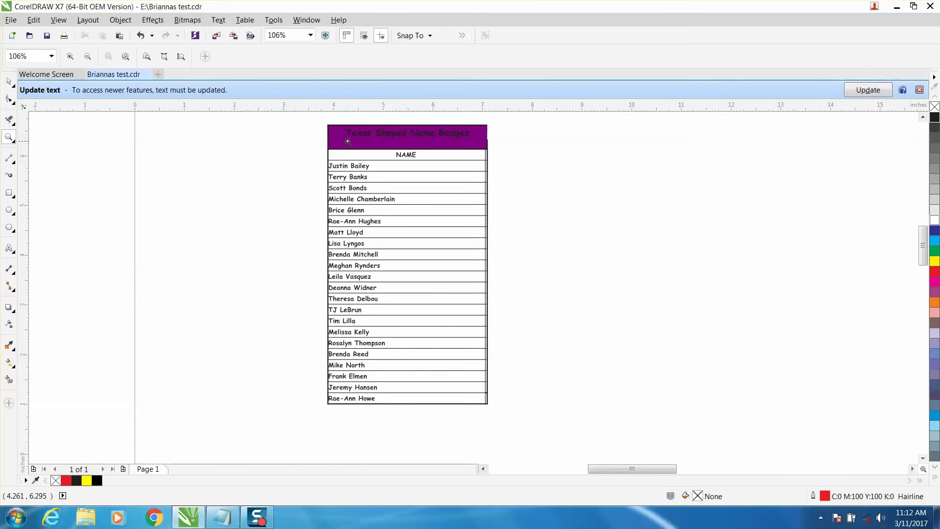
# Select the name table and drag it slightly lower on the page
pyautogui.press('space')
pyautogui.click(394, 147)
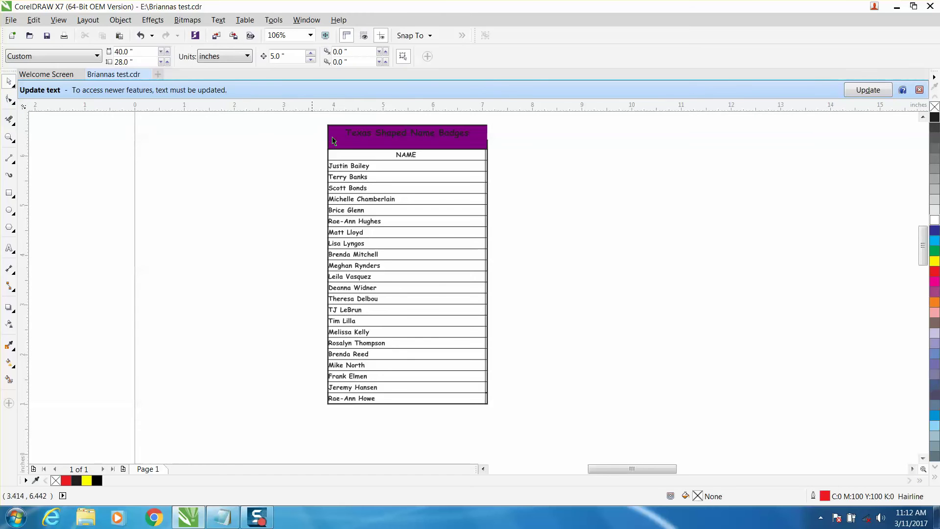
pyautogui.moveTo(394, 146); pyautogui.dragTo(396, 160)
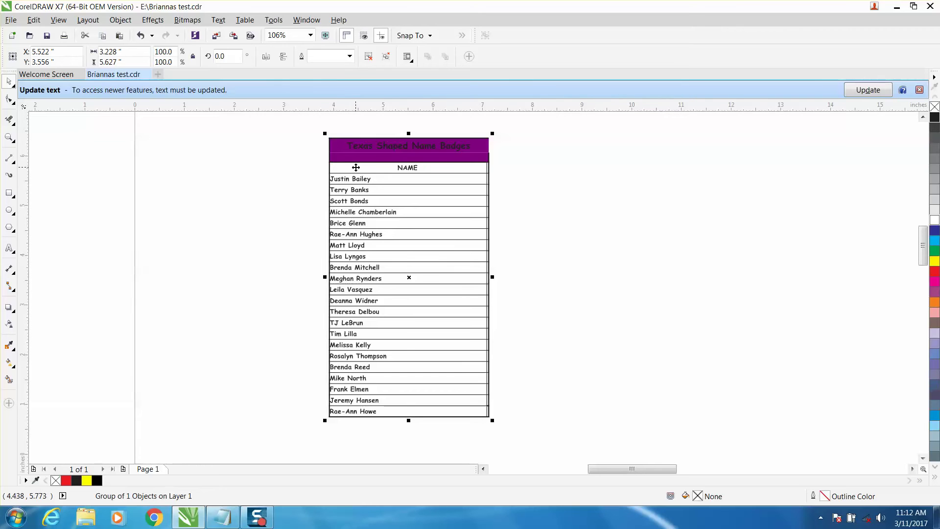
pyautogui.click(125, 22)
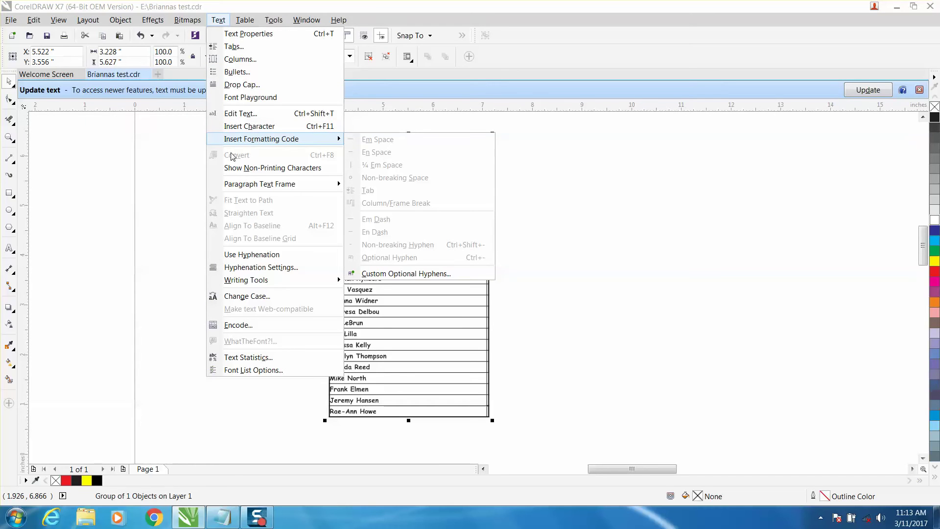
pyautogui.click(151, 157)
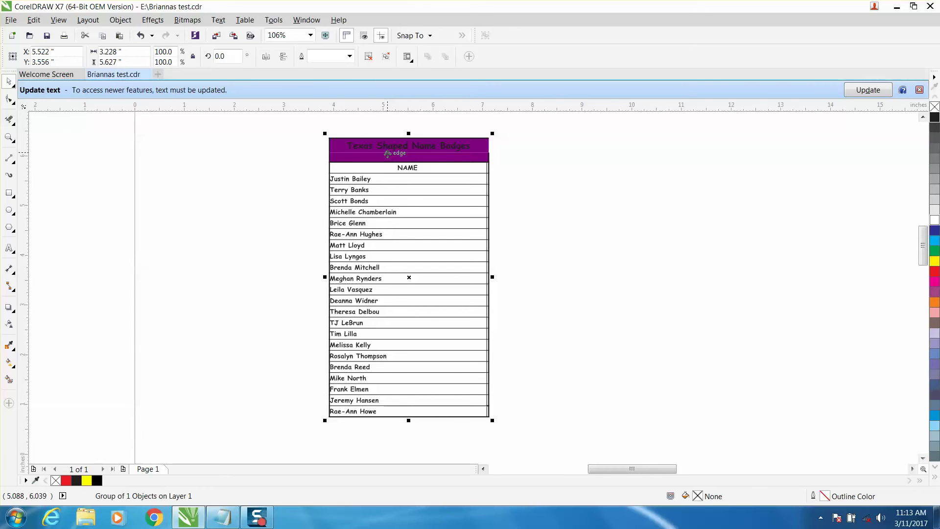
pyautogui.click(119, 20)
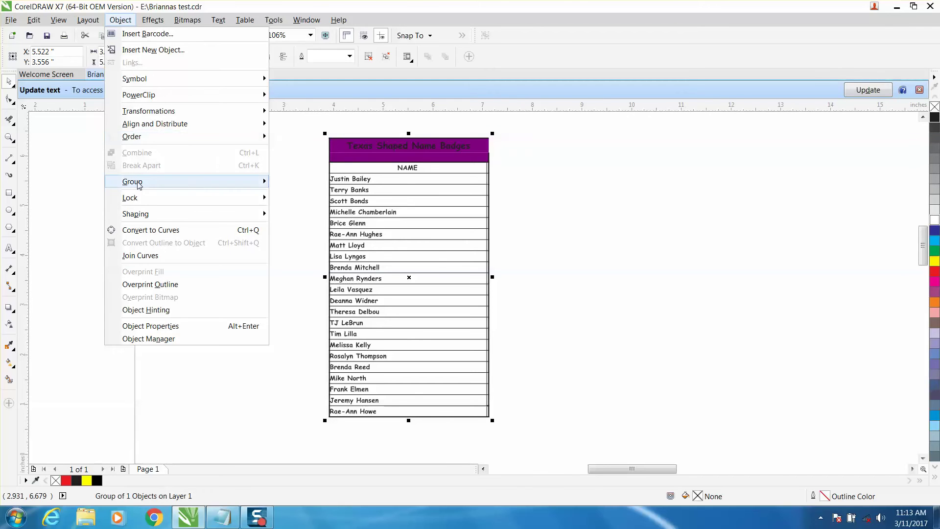
# Ungroup the name table and break the table apart into separate objects
pyautogui.moveTo(138, 184)
pyautogui.click(310, 196)
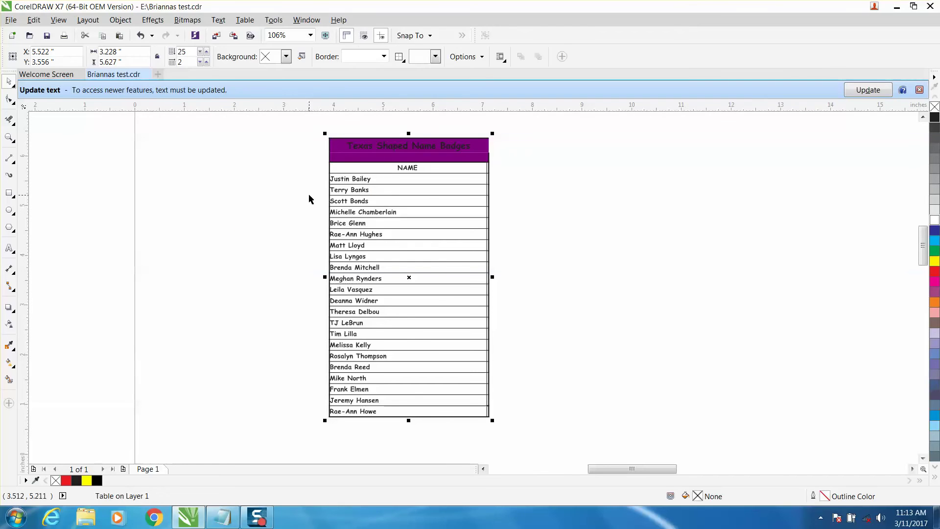
pyautogui.click(124, 21)
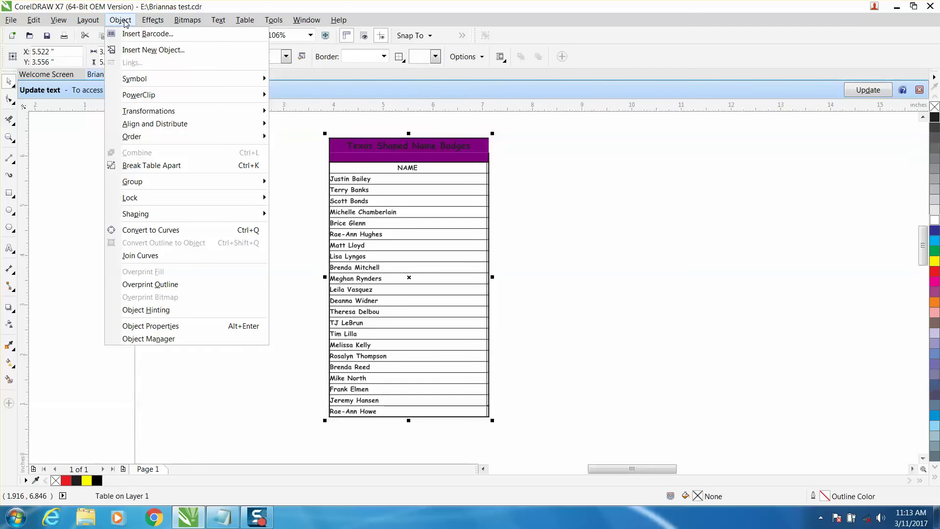
pyautogui.click(147, 168)
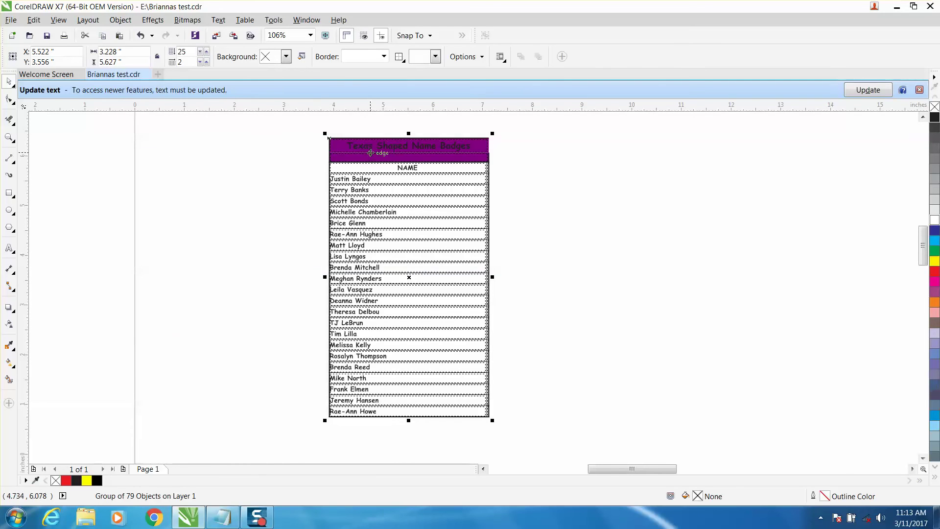
pyautogui.click(121, 20)
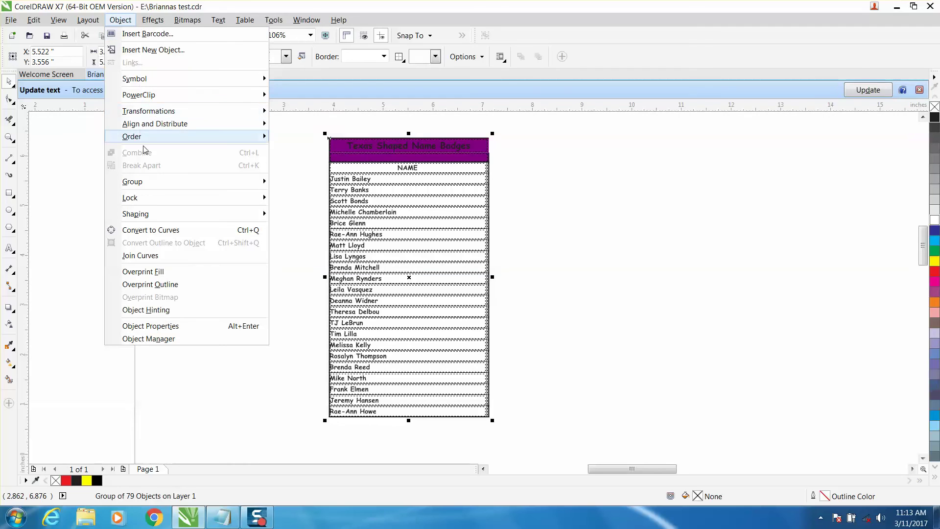
pyautogui.moveTo(218, 181)
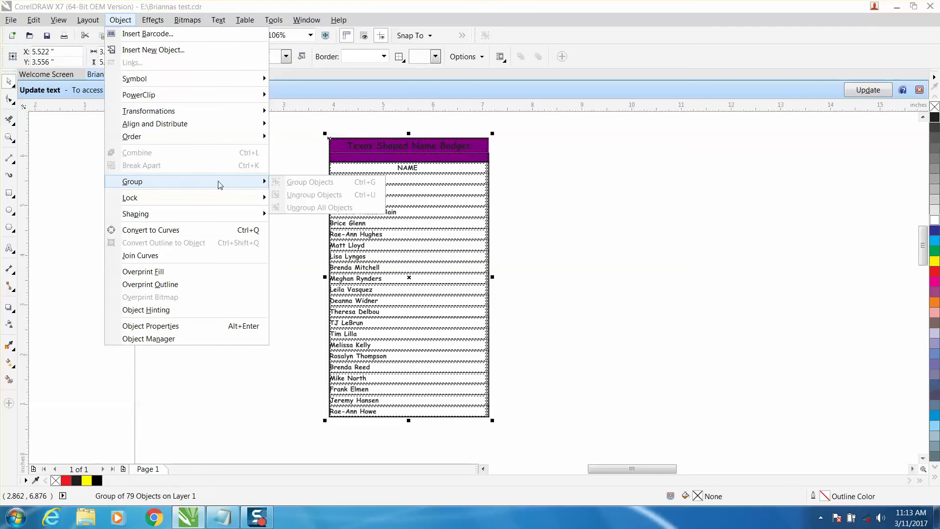
pyautogui.click(314, 151)
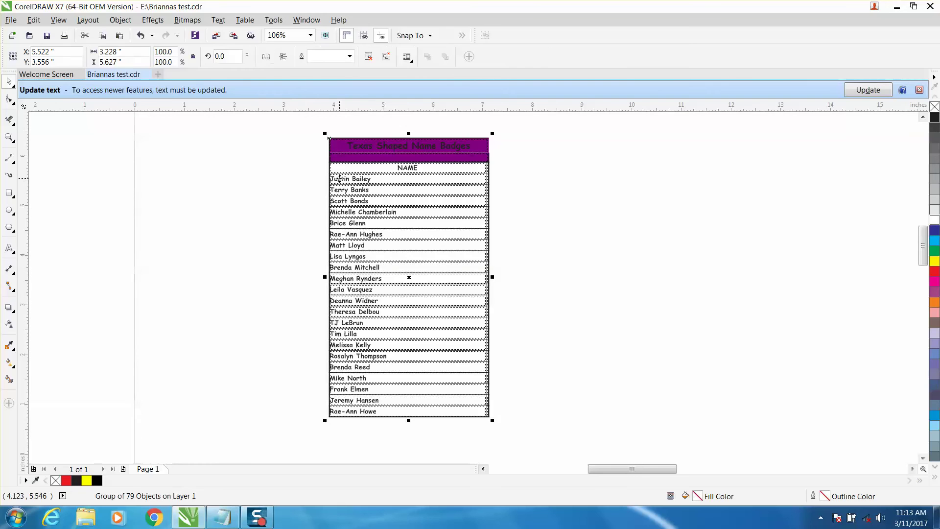
pyautogui.click(121, 20)
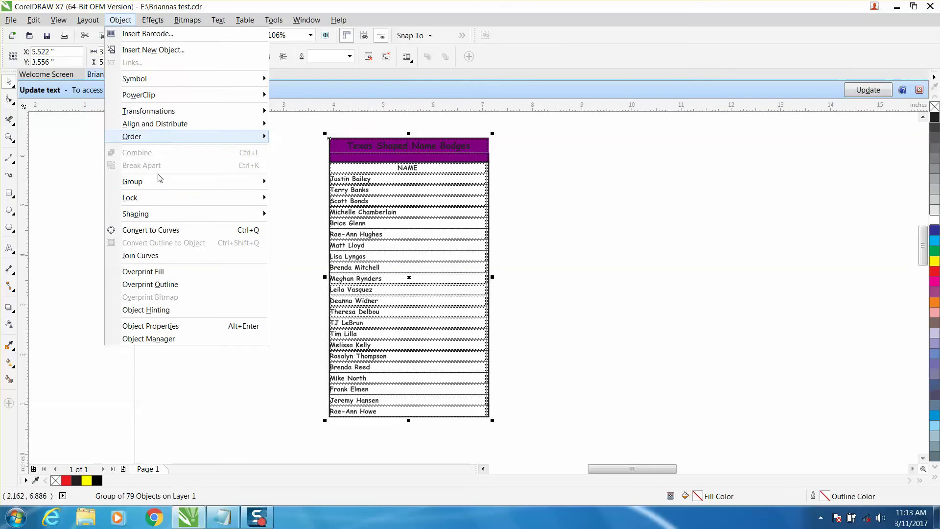
pyautogui.moveTo(160, 184)
pyautogui.click(294, 194)
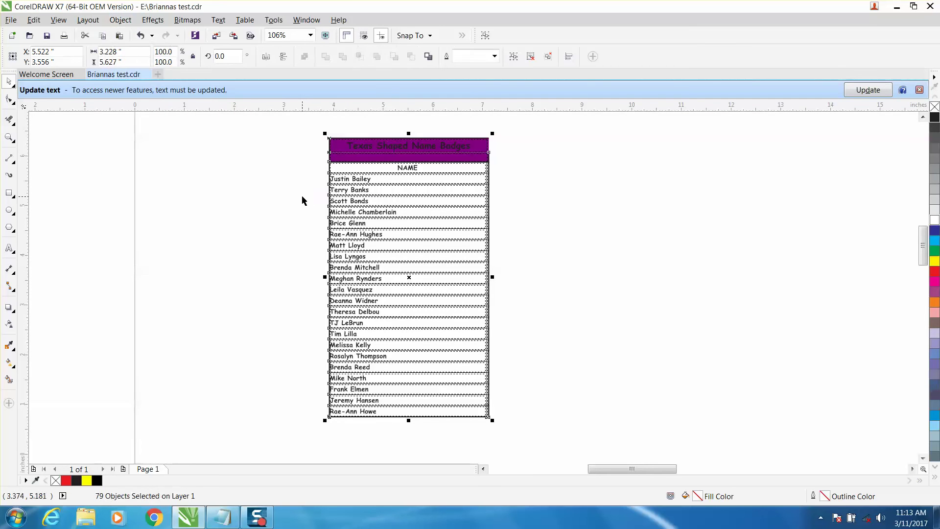
pyautogui.click(297, 187)
pyautogui.moveTo(342, 185); pyautogui.dragTo(176, 175)
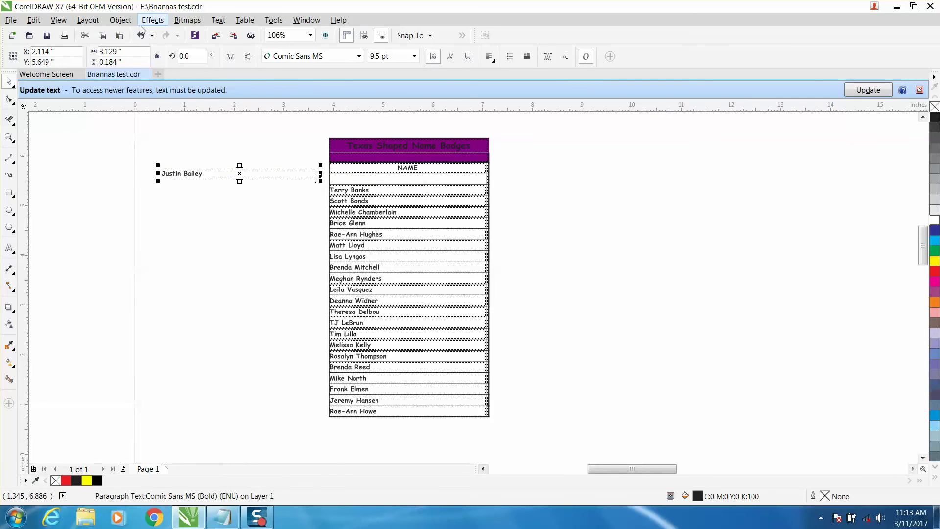
# Convert Justin Bailey to artistic text and move it right of the table
pyautogui.click(219, 23)
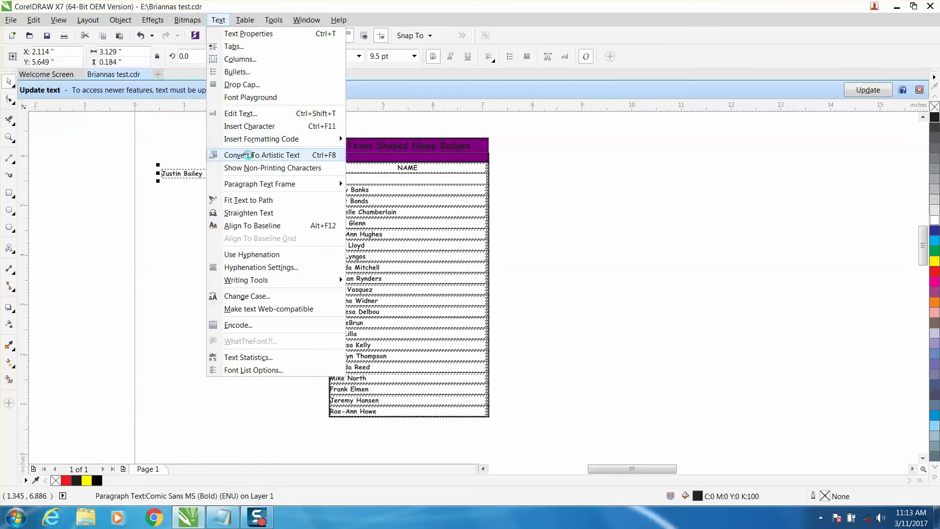
pyautogui.click(245, 156)
pyautogui.moveTo(182, 173); pyautogui.dragTo(539, 175)
pyautogui.click(315, 178)
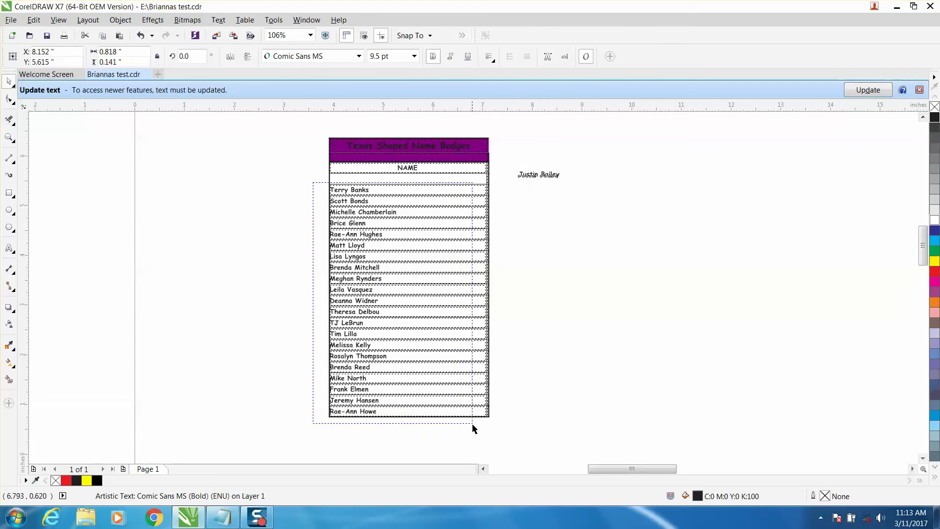
pyautogui.click(368, 191)
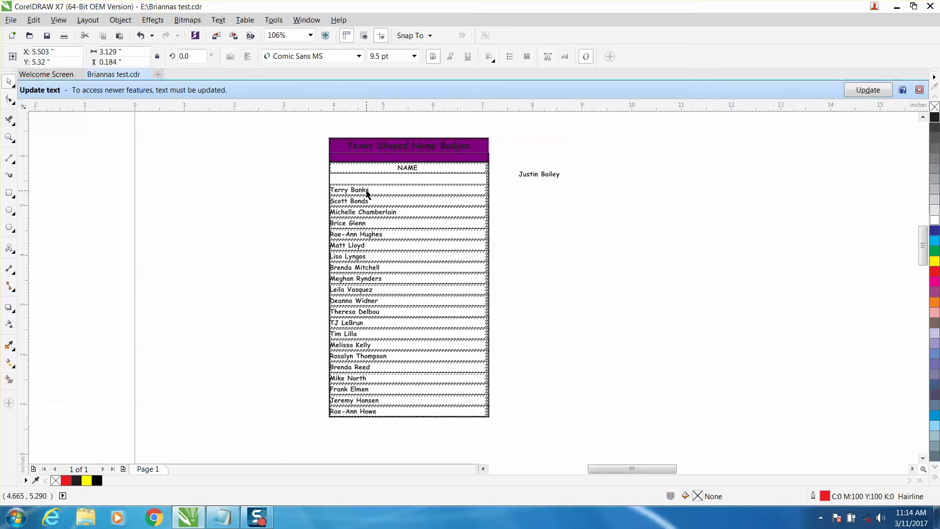
pyautogui.click(121, 20)
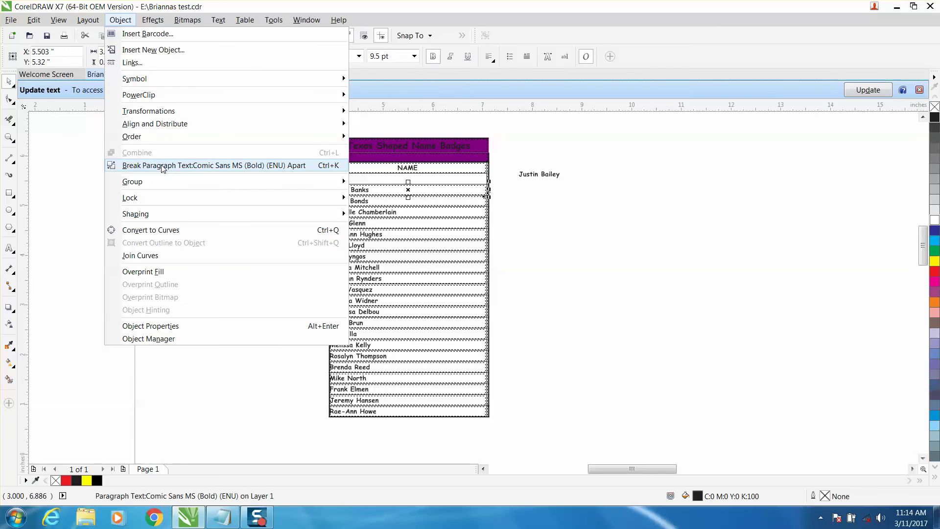
pyautogui.click(163, 168)
pyautogui.click(350, 189)
pyautogui.click(360, 190)
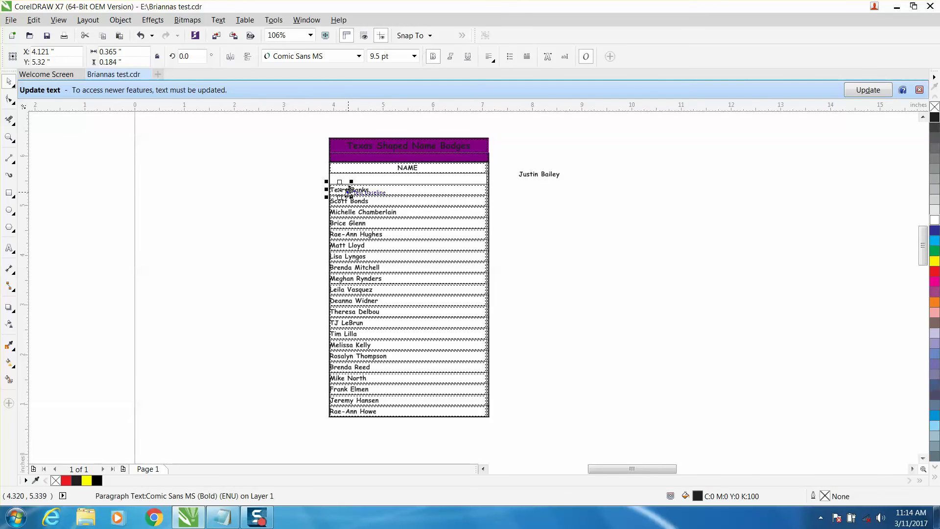
pyautogui.moveTo(377, 190); pyautogui.dragTo(538, 191)
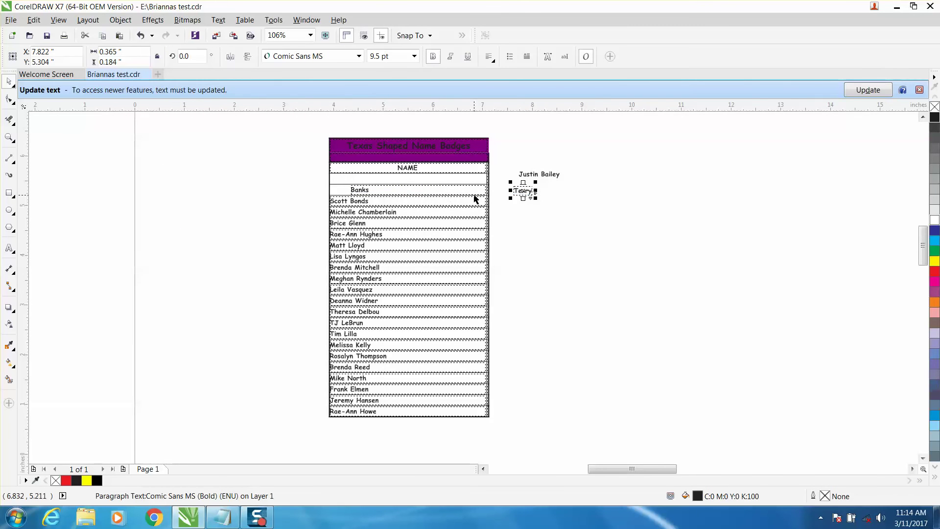
pyautogui.click(140, 35)
pyautogui.click(140, 35)
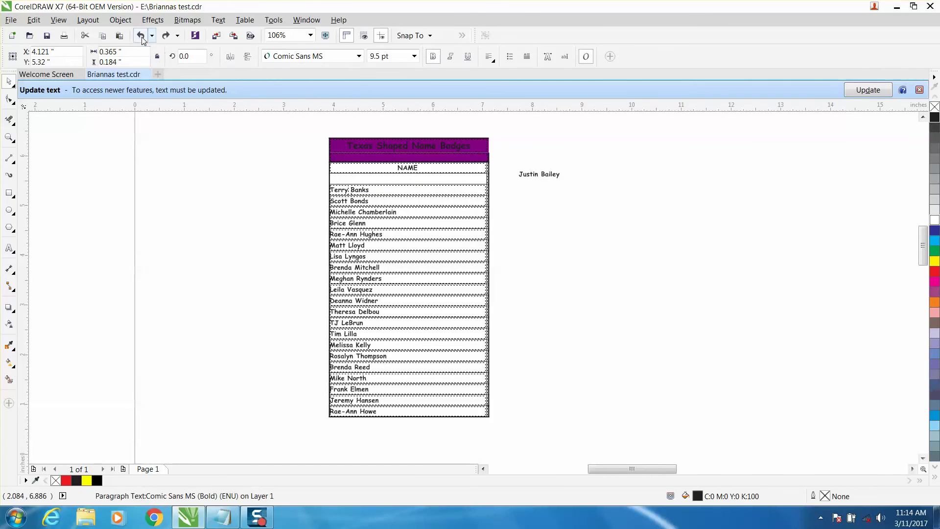
pyautogui.click(343, 191)
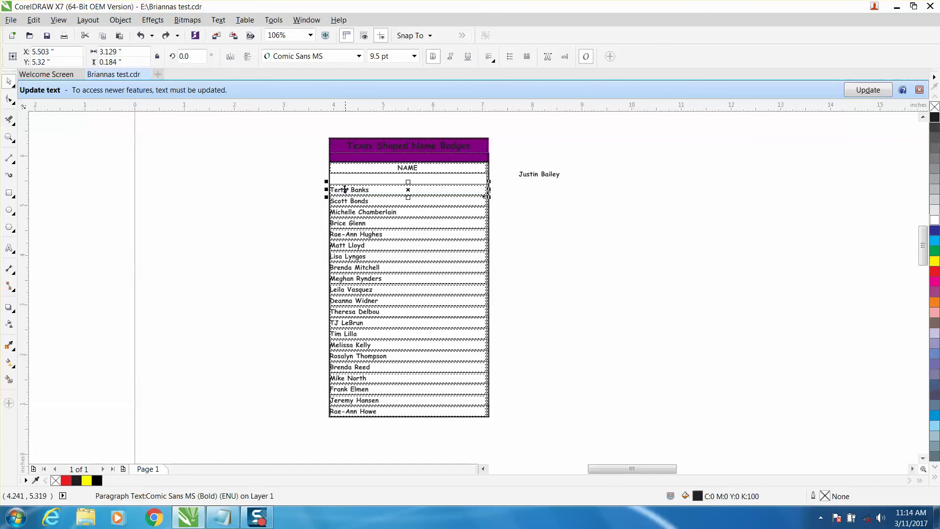
pyautogui.click(120, 20)
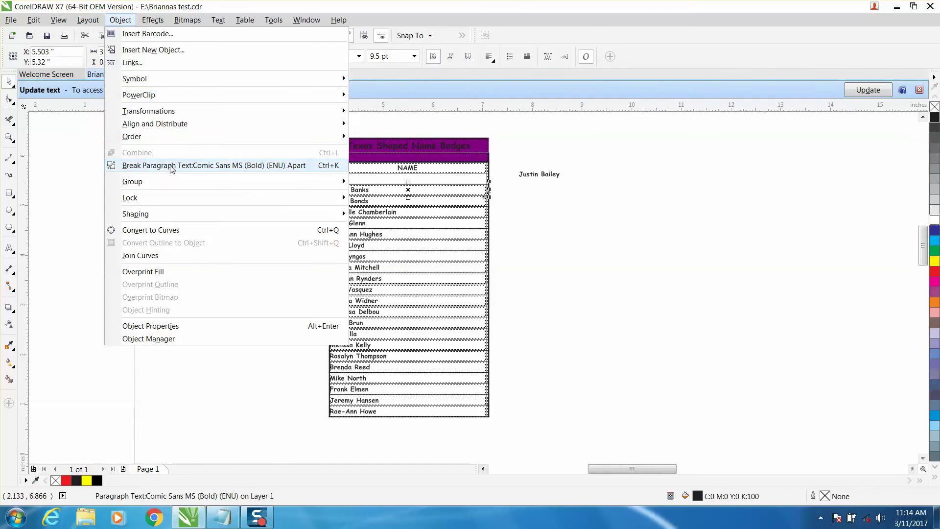
pyautogui.click(216, 164)
pyautogui.click(343, 191)
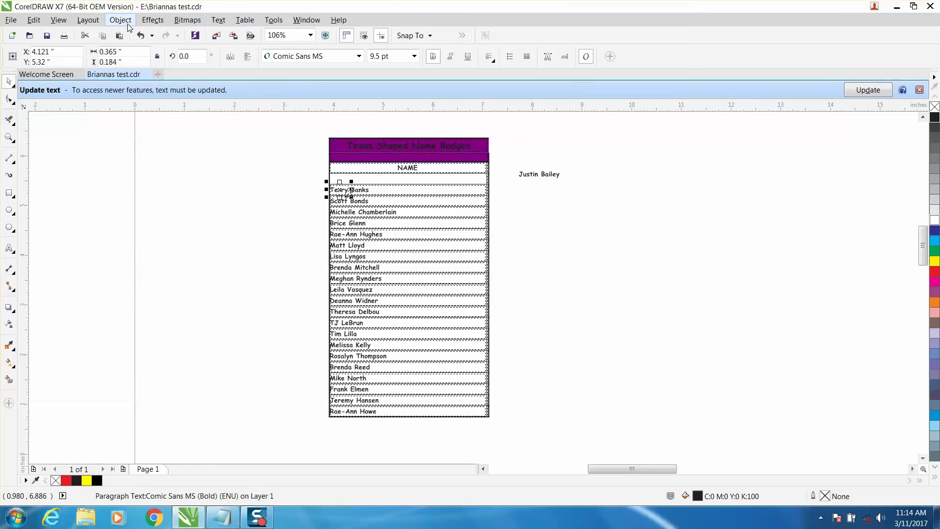
pyautogui.click(141, 36)
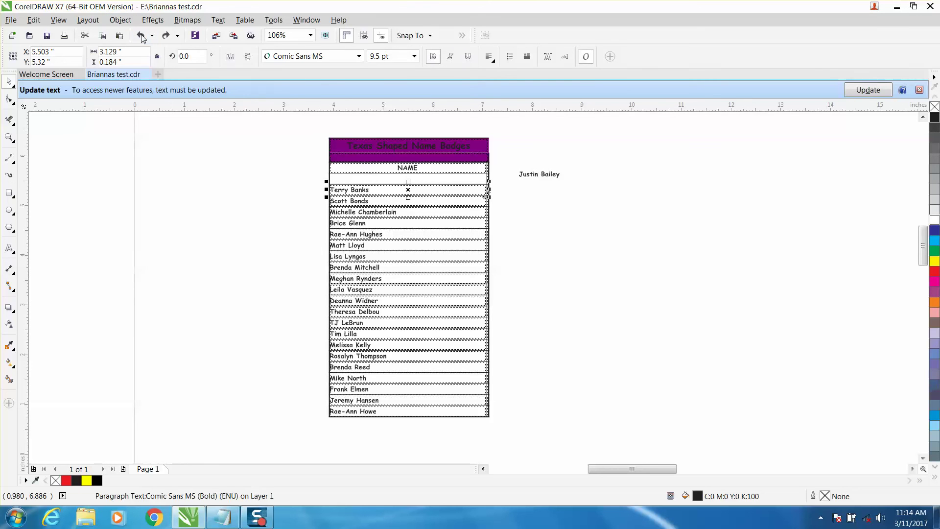
# Convert Terry Banks to artistic text and place it below Justin Bailey
pyautogui.click(218, 19)
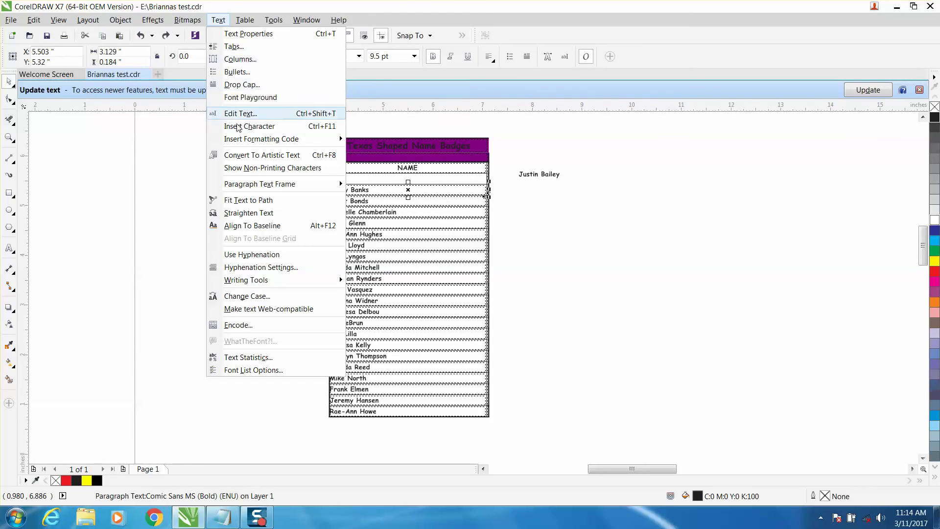
pyautogui.click(246, 155)
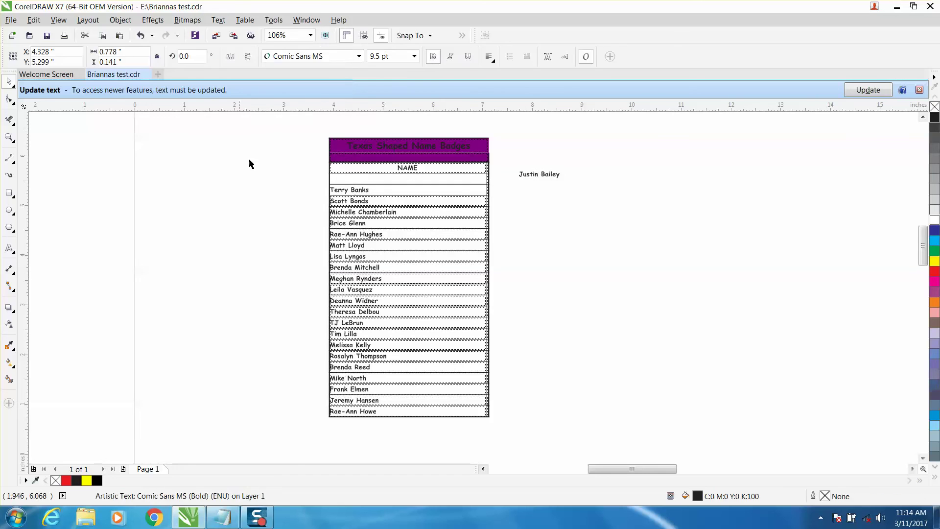
pyautogui.moveTo(357, 193); pyautogui.dragTo(540, 187)
pyautogui.click(365, 200)
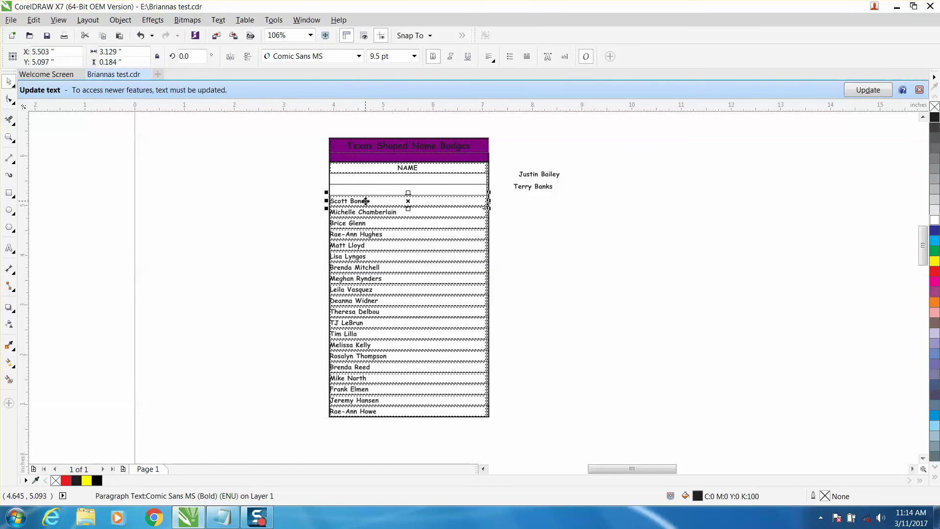
pyautogui.click(218, 21)
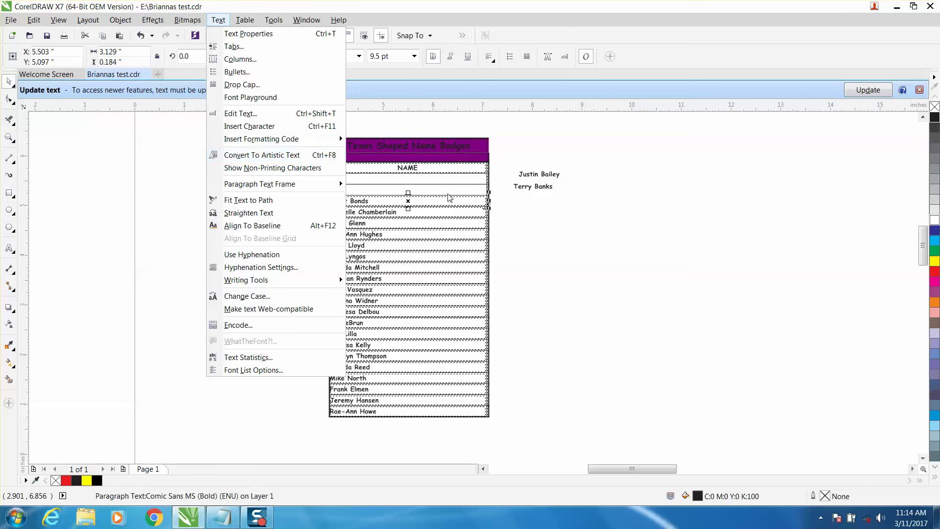
pyautogui.click(538, 236)
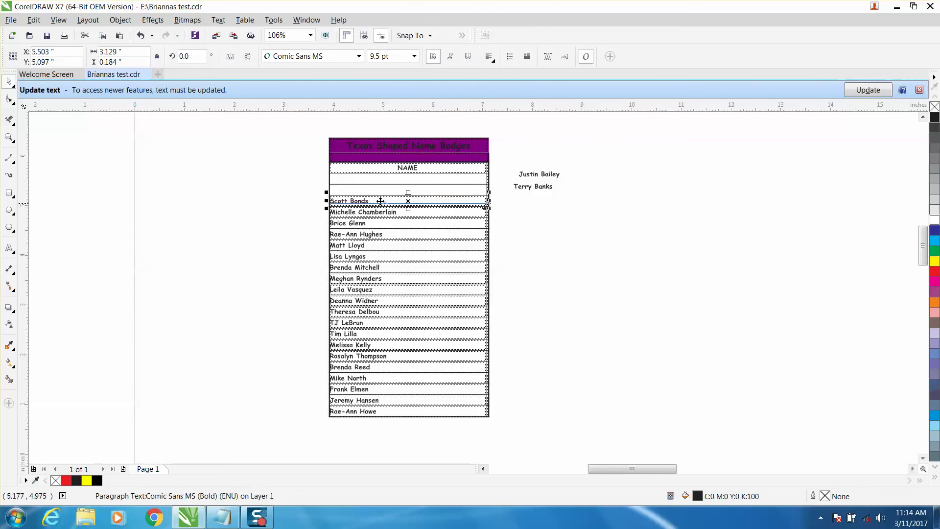
pyautogui.click(332, 202)
pyautogui.click(332, 202)
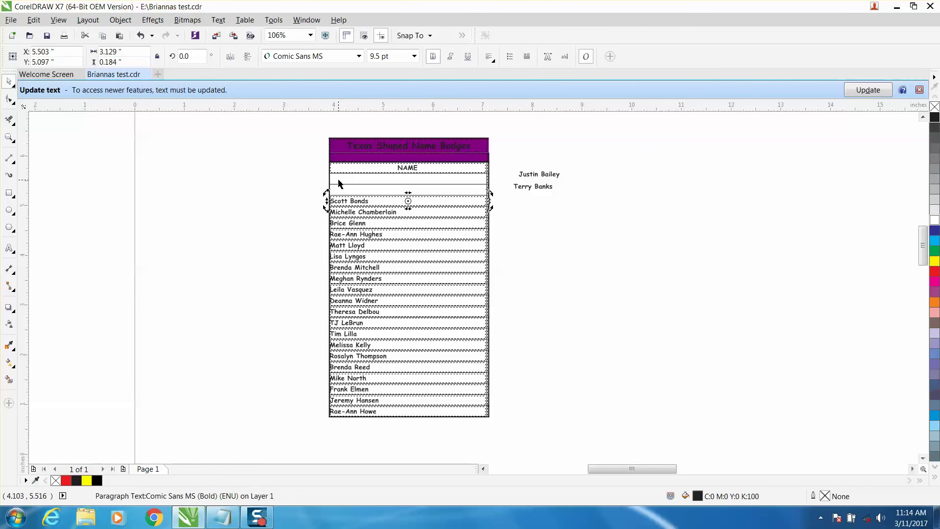
pyautogui.click(339, 184)
pyautogui.press('Escape')
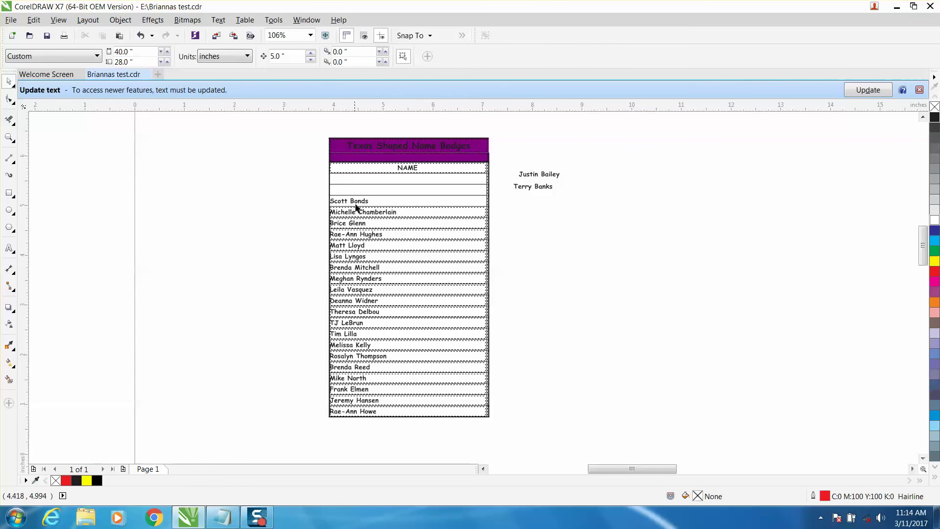
pyautogui.moveTo(355, 207); pyautogui.dragTo(531, 204)
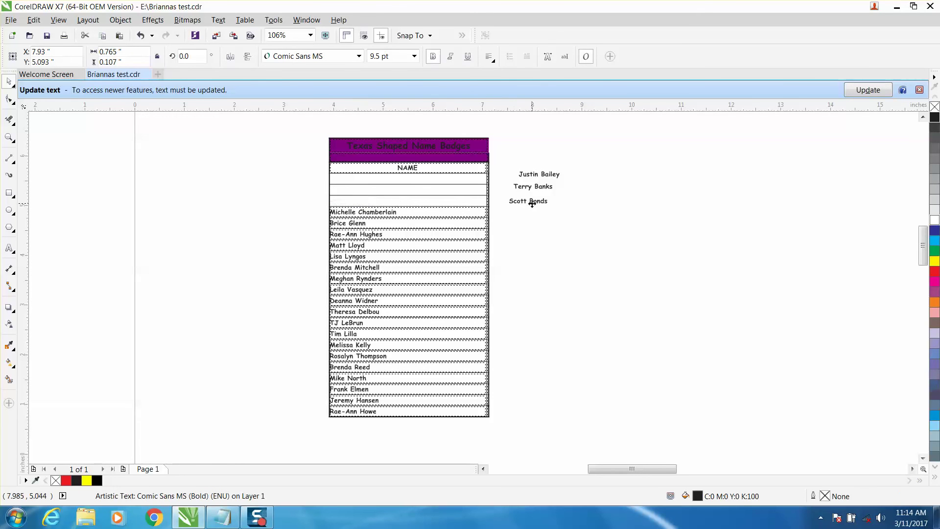
pyautogui.click(392, 213)
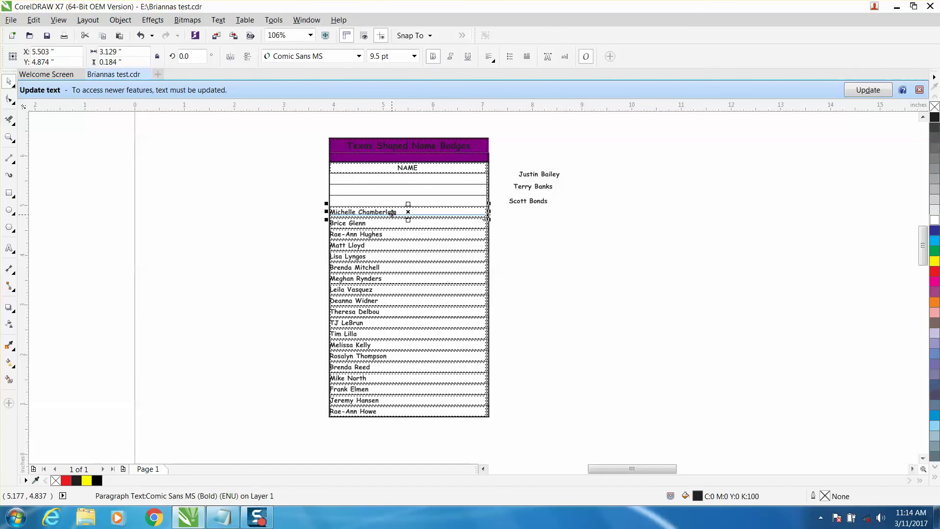
pyautogui.hotkey('ctrl', 'F8')
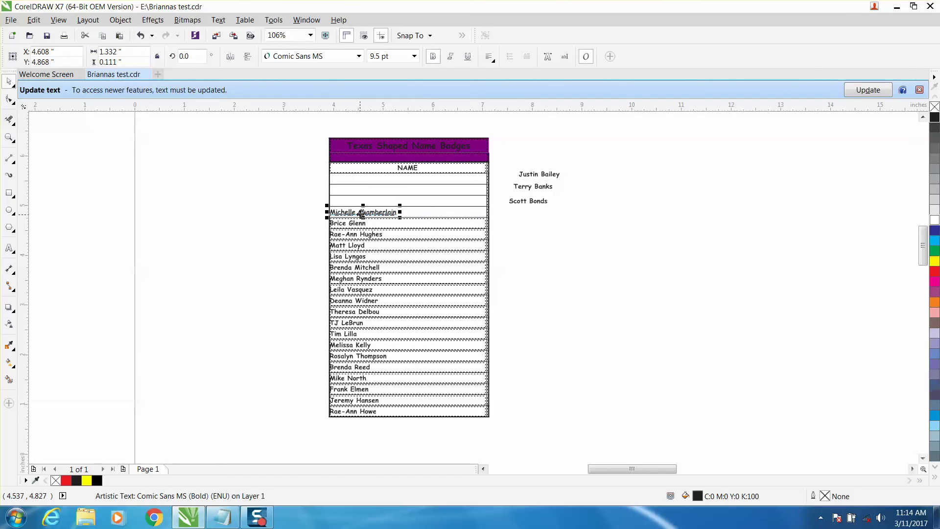
pyautogui.moveTo(361, 214); pyautogui.dragTo(529, 213)
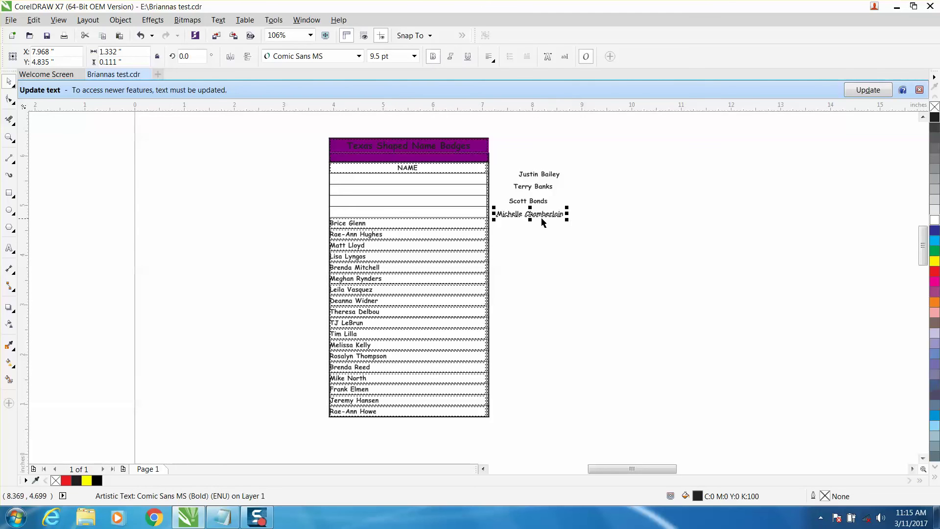
pyautogui.moveTo(533, 212); pyautogui.dragTo(602, 173)
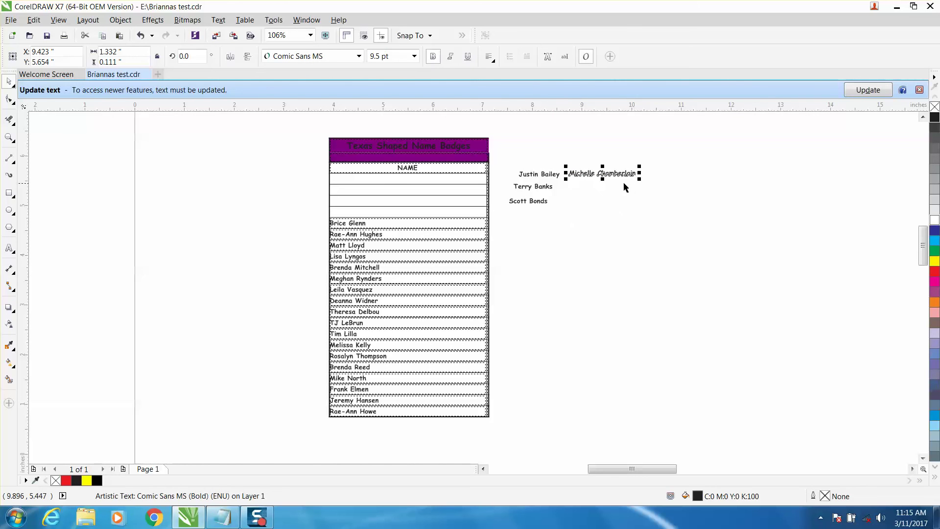
# In Edit Text, put Chamberlain on a second line and centre both lines
pyautogui.click(564, 58)
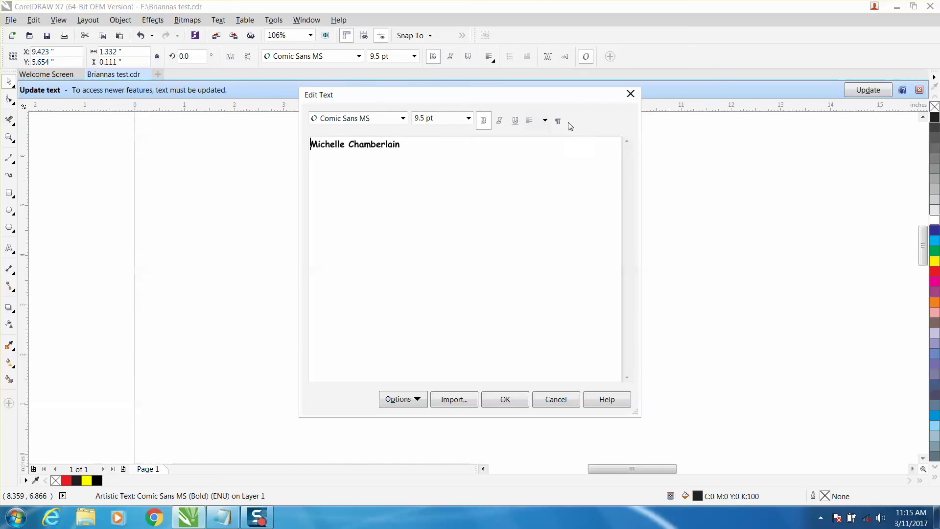
pyautogui.click(349, 144)
pyautogui.press('Return')
pyautogui.click(529, 121)
pyautogui.click(538, 162)
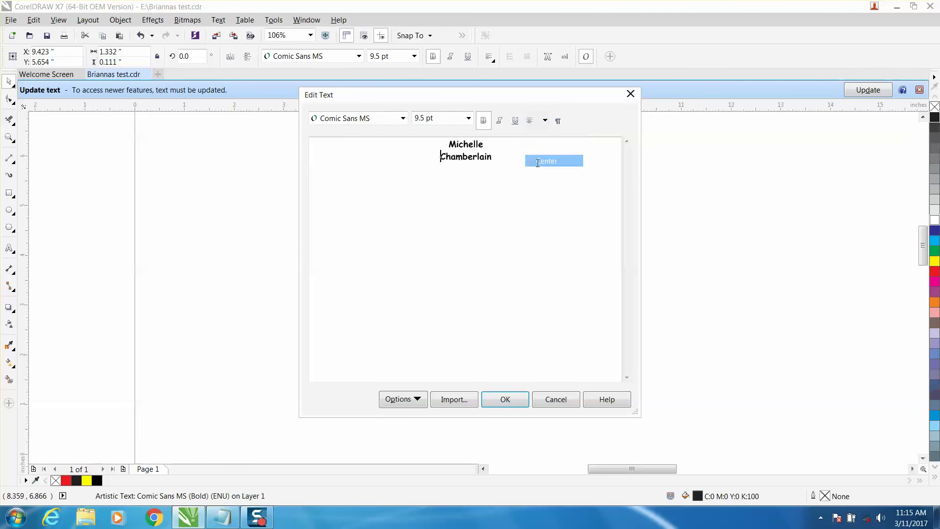
pyautogui.click(505, 399)
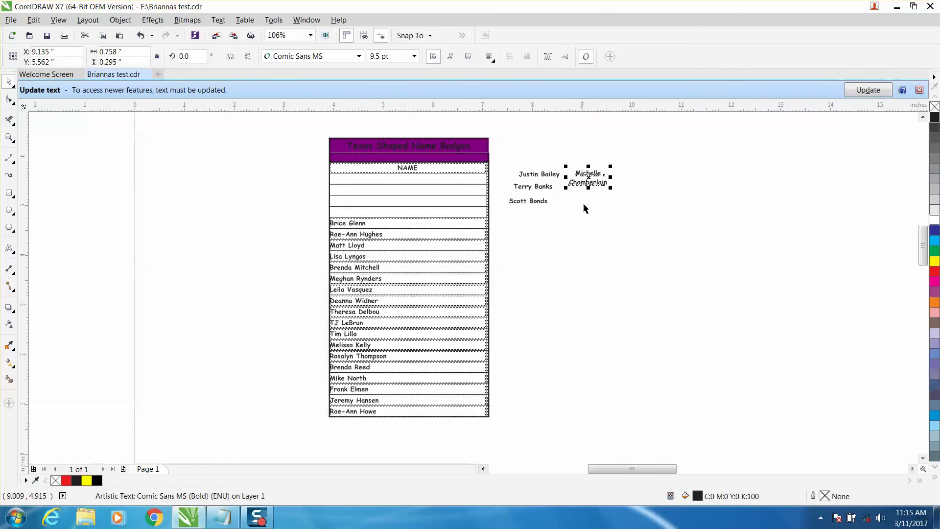
pyautogui.click(571, 159)
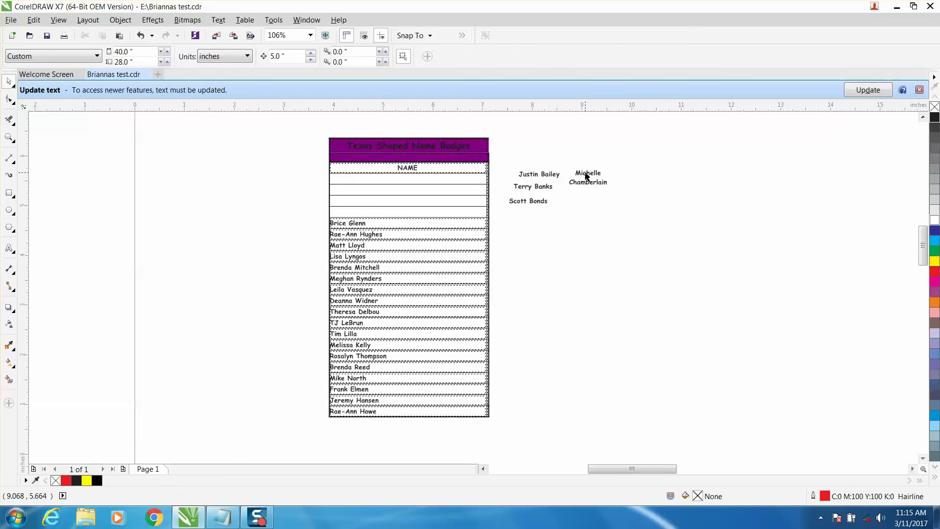
pyautogui.click(587, 177)
pyautogui.click(12, 140)
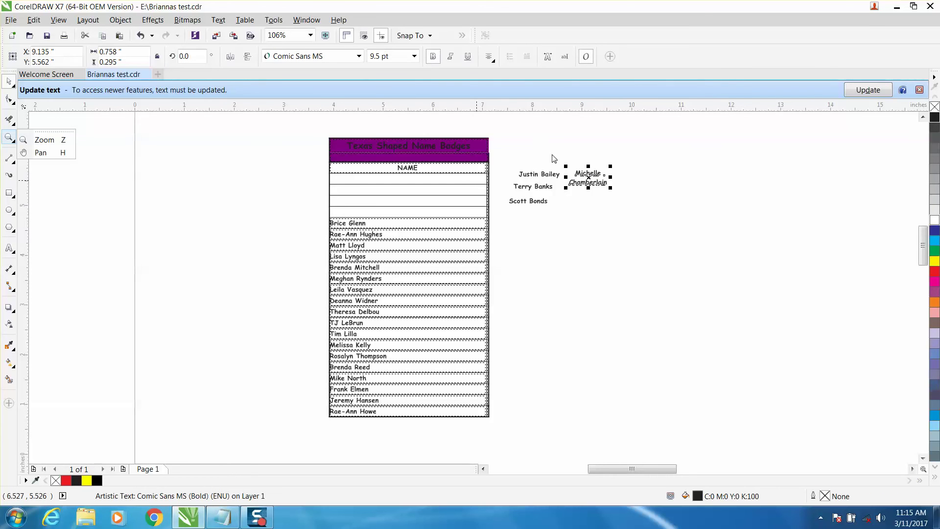
pyautogui.click(44, 139)
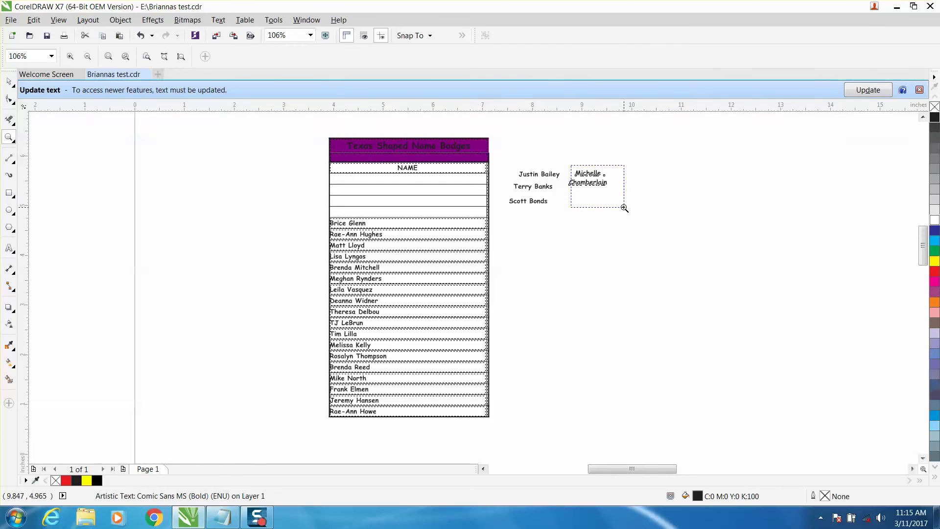